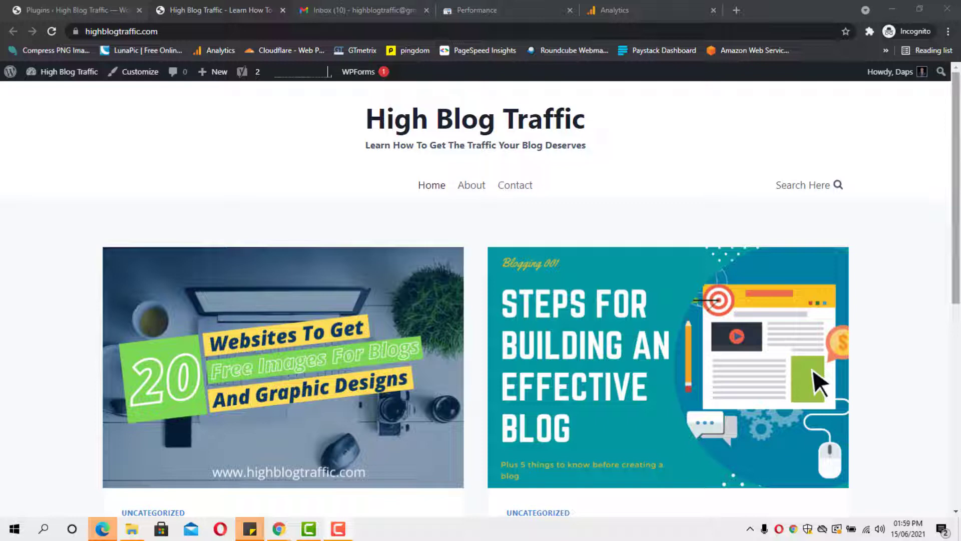
# Step: Switch to the browser tab showing the Search Console Performance report (1 click, 3 impressions)
pyautogui.click(645, 12)
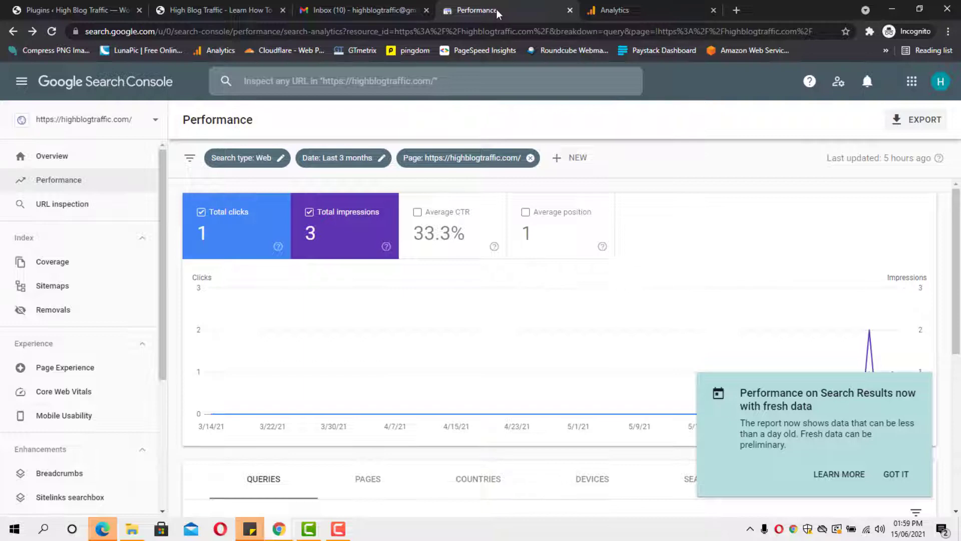
# Step: Go back to the live High Blog Traffic homepage tab in the browser
pyautogui.click(247, 9)
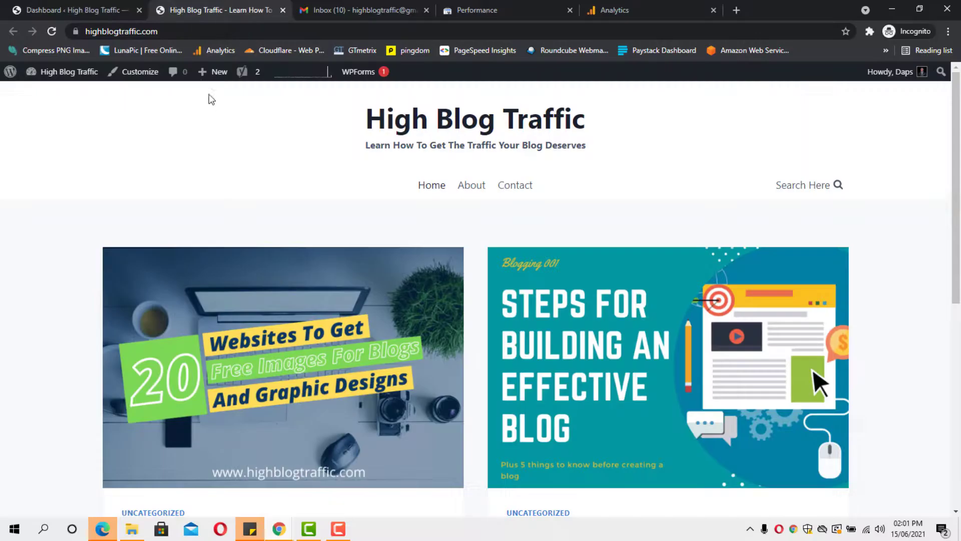
# Step: Search the WordPress plugin directory for 'g site kit' and install Site Kit by Google
pyautogui.click(70, 10)
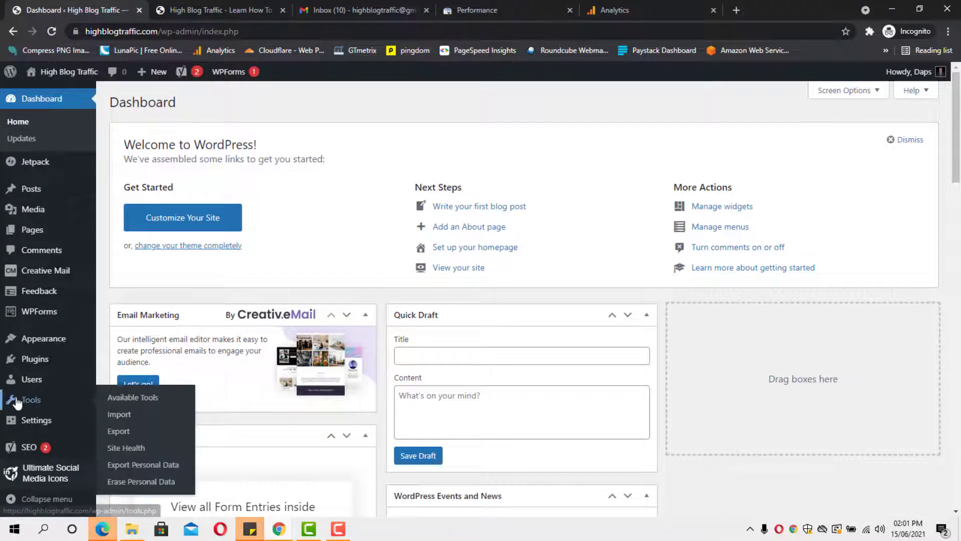
pyautogui.moveTo(28, 362)
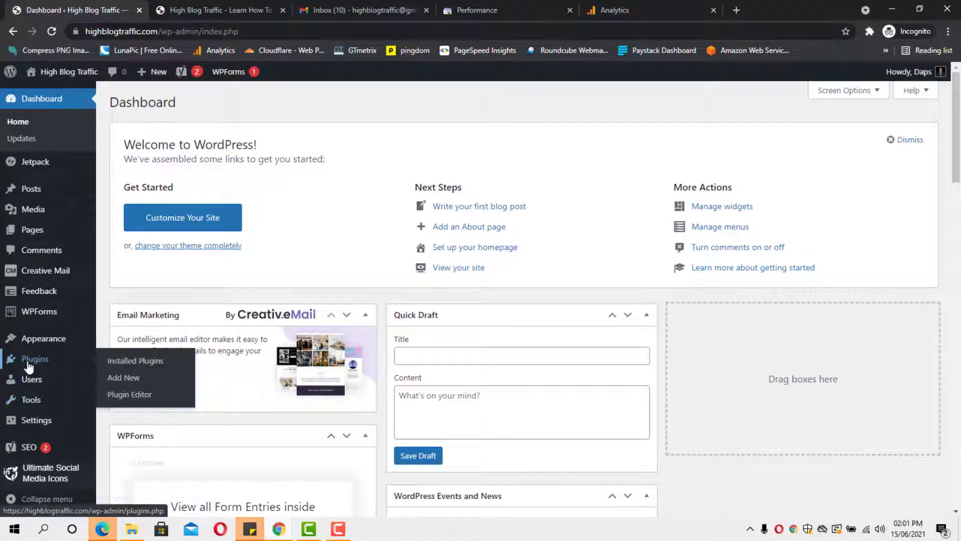
pyautogui.click(125, 378)
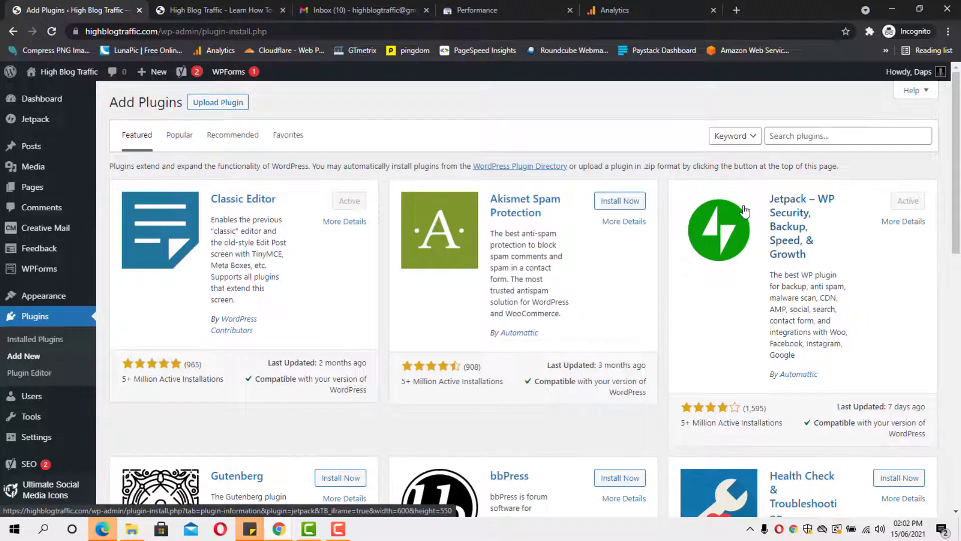
pyautogui.click(801, 136)
pyautogui.write('g site kit')
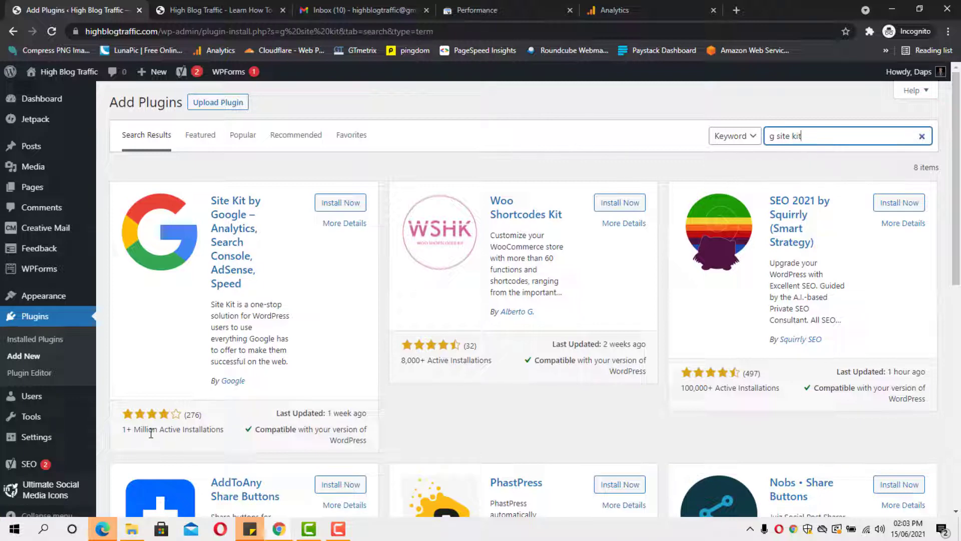
pyautogui.click(322, 209)
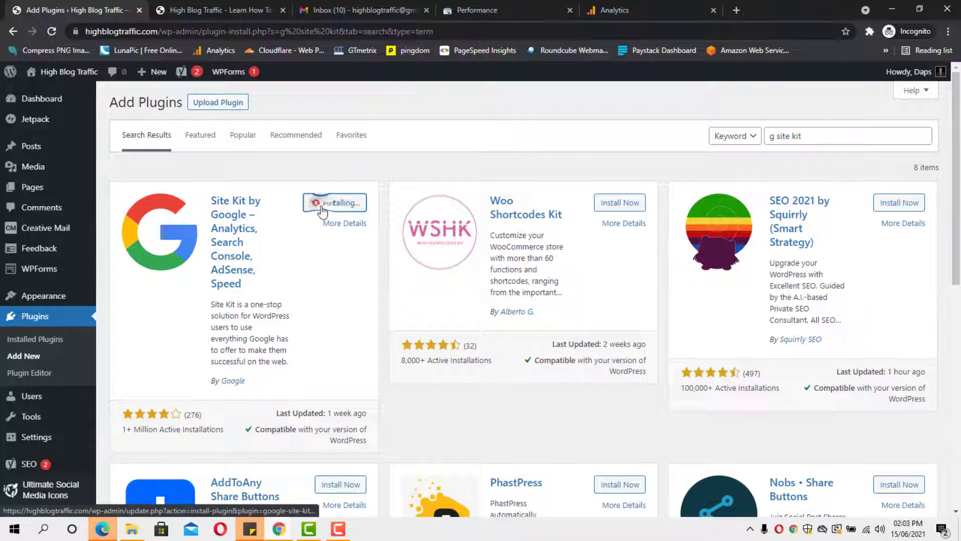
# Step: Activate the Site Kit by Google plugin and review its setup notice on the Plugins page
pyautogui.click(336, 209)
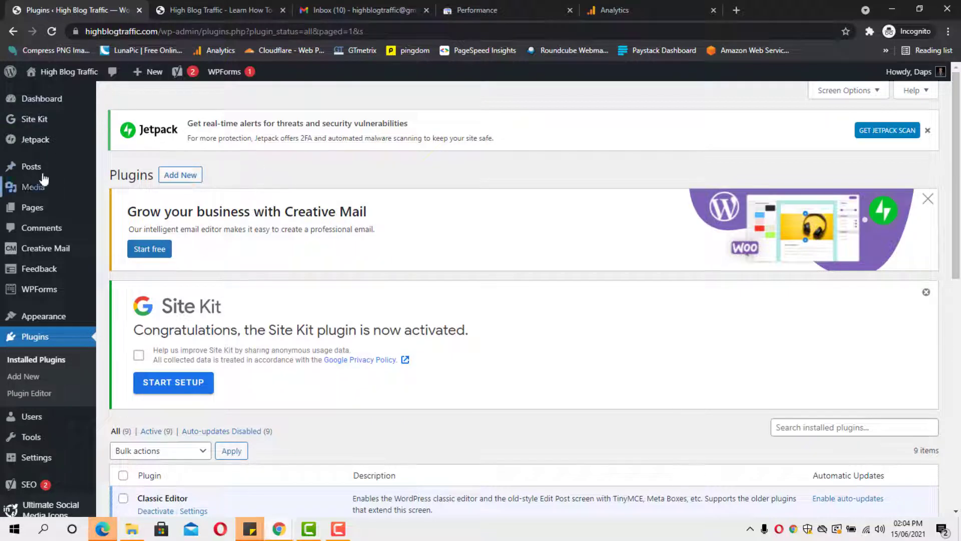
pyautogui.moveTo(37, 123)
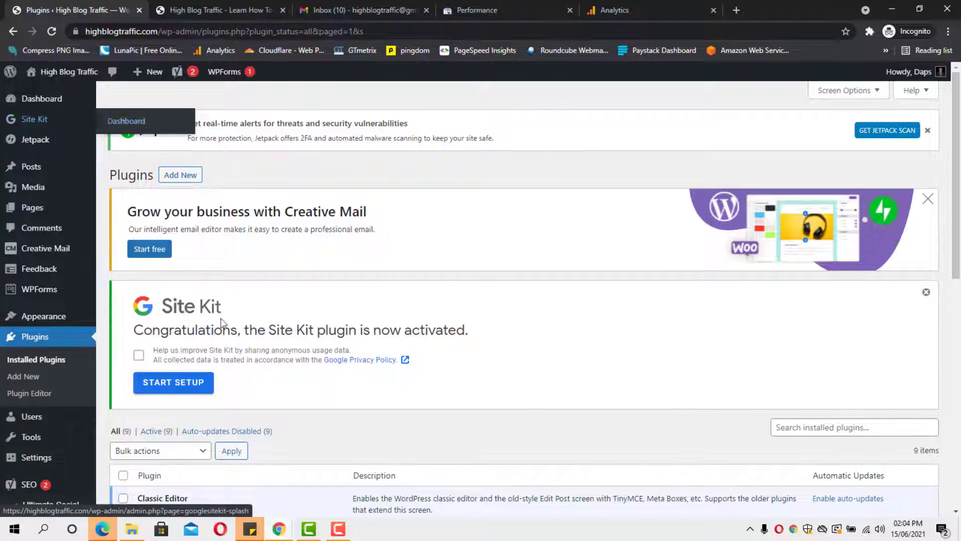
pyautogui.scroll(-3, 287, 320)
pyautogui.scroll(2, 287, 318)
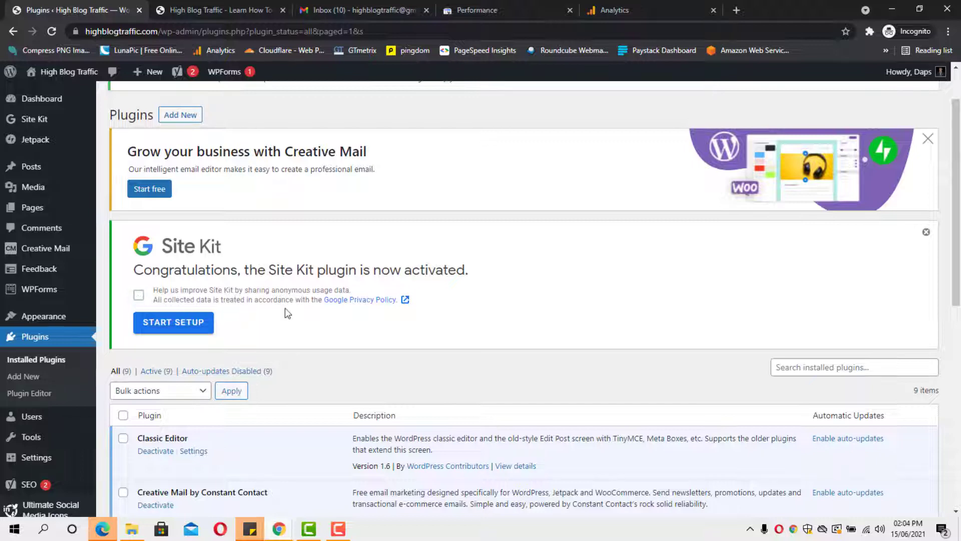
# Step: Start Site Kit setup, sign in with the site's Google account, and allow the requested access
pyautogui.click(171, 326)
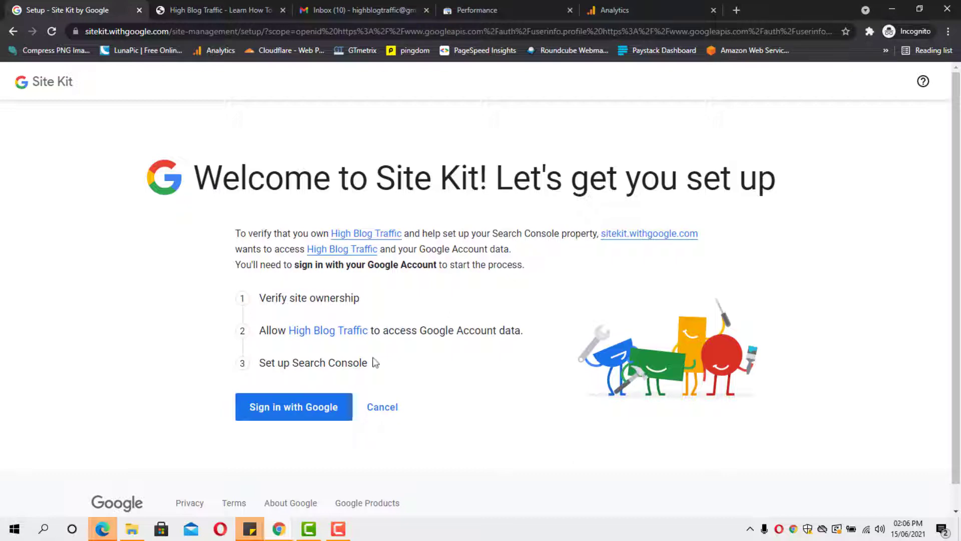
pyautogui.click(301, 411)
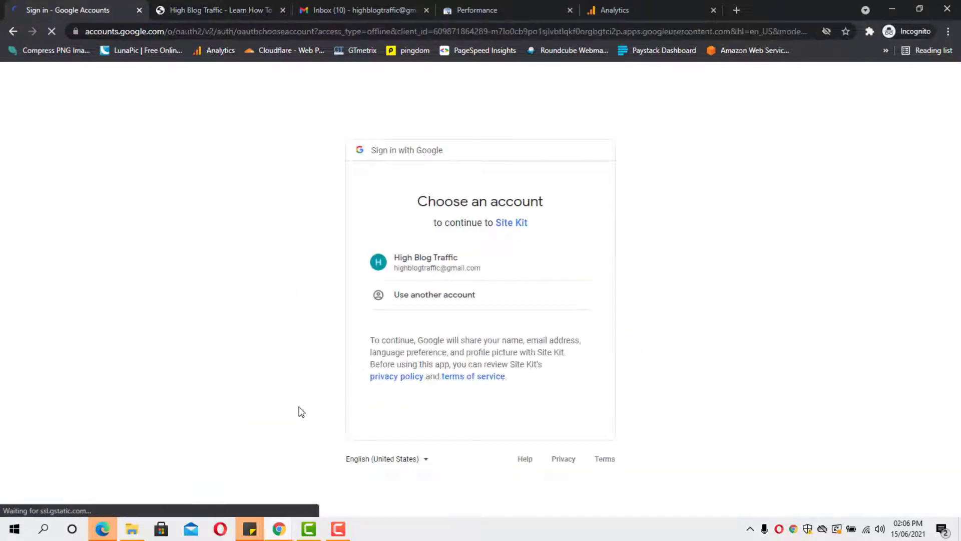
pyautogui.click(436, 265)
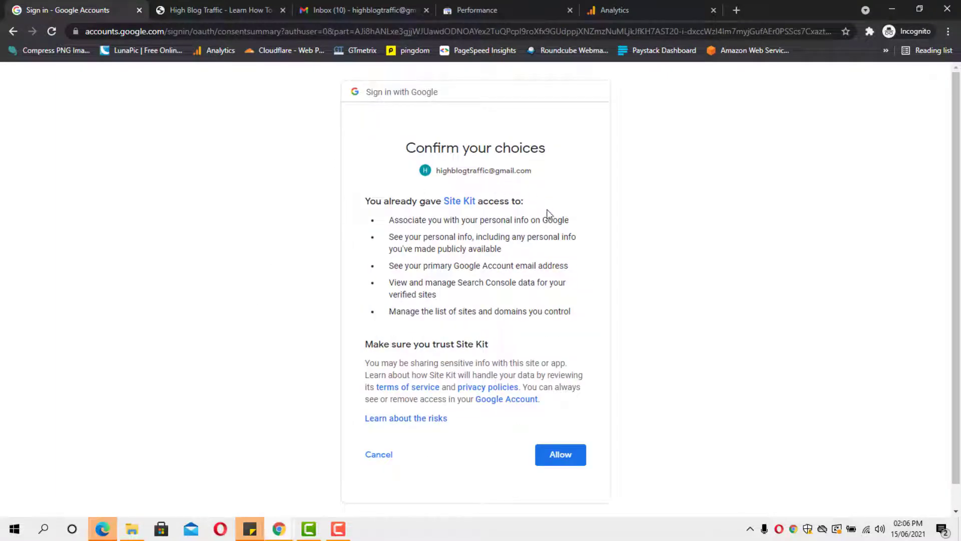
pyautogui.click(568, 457)
pyautogui.click(567, 457)
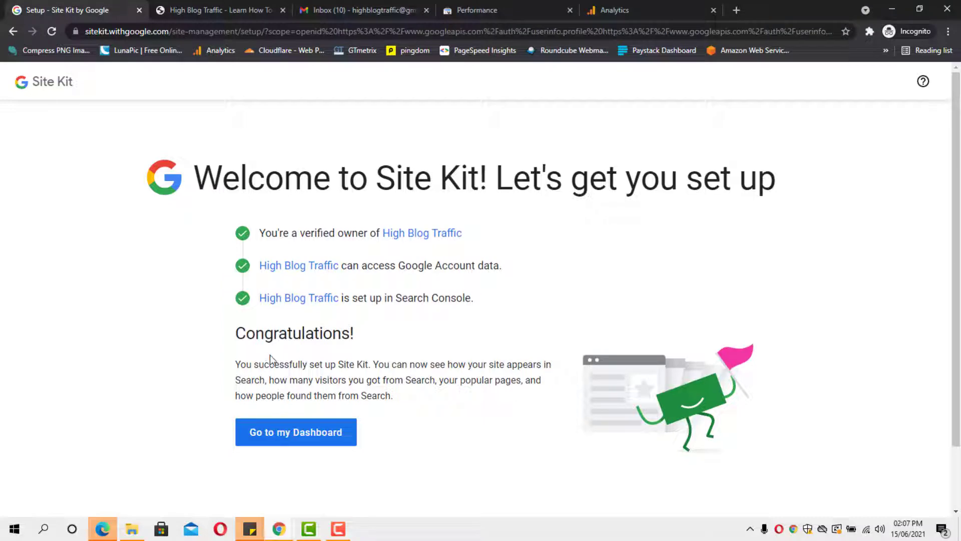
# Step: Connect Analytics to Site Kit, keeping the default account, property and view
pyautogui.click(297, 435)
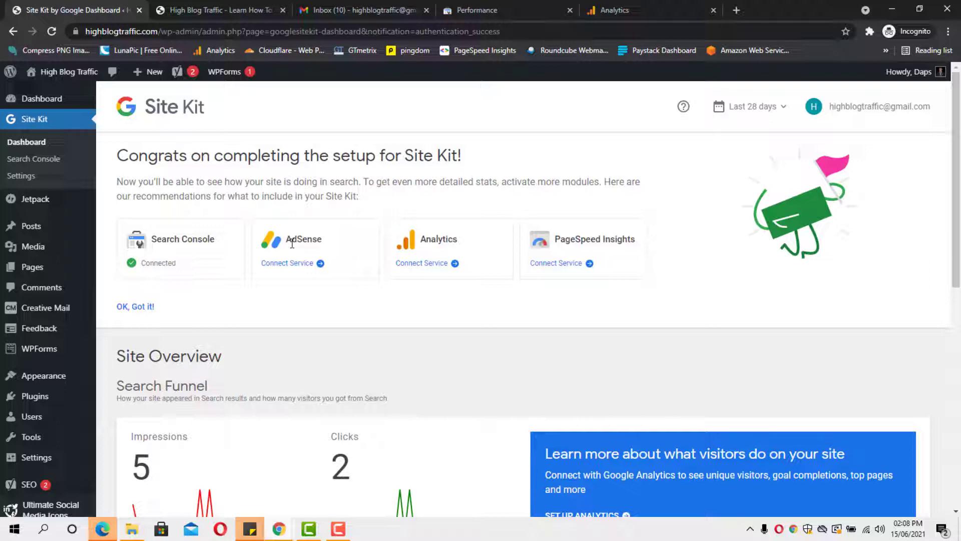
pyautogui.click(432, 264)
pyautogui.scroll(-1, 571, 333)
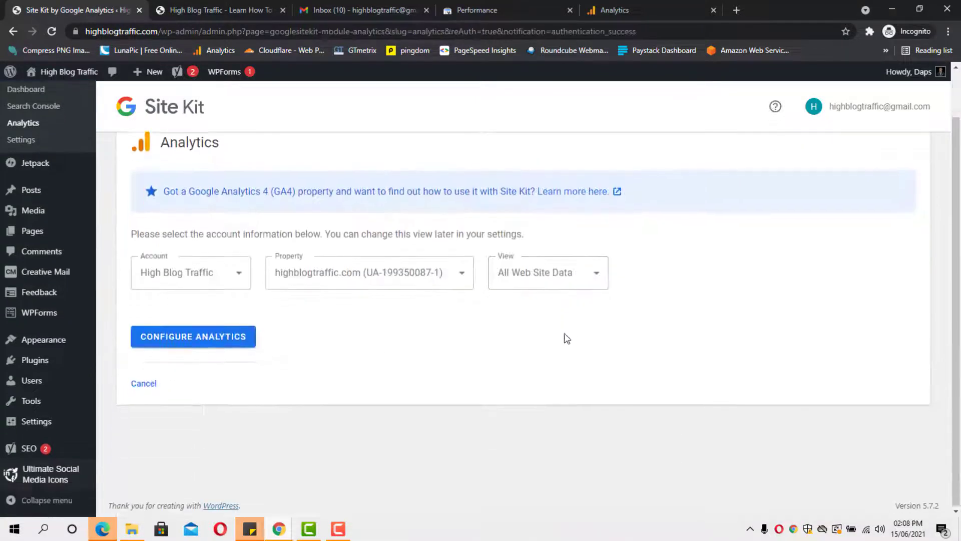
pyautogui.click(186, 338)
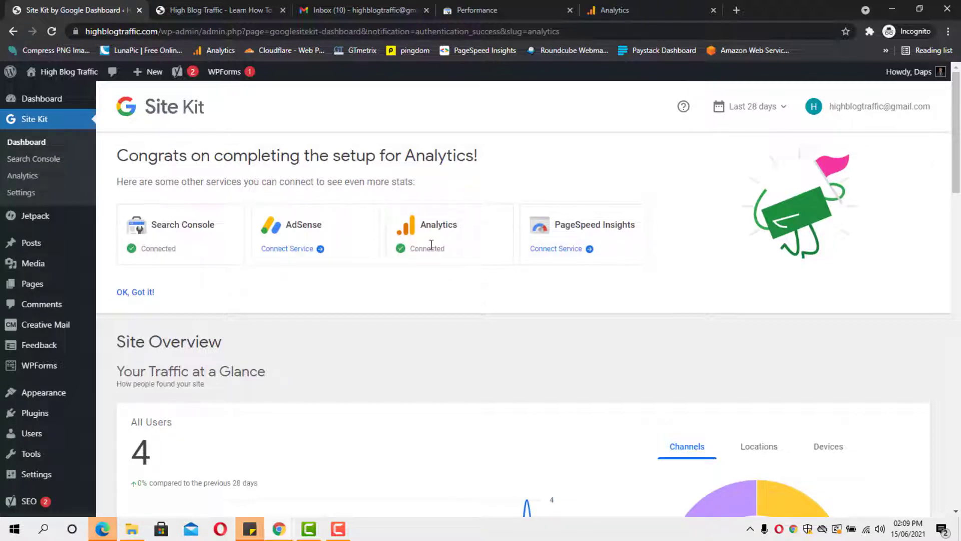
# Step: Connect PageSpeed Insights to Site Kit from the dashboard
pyautogui.scroll(-1, 644, 283)
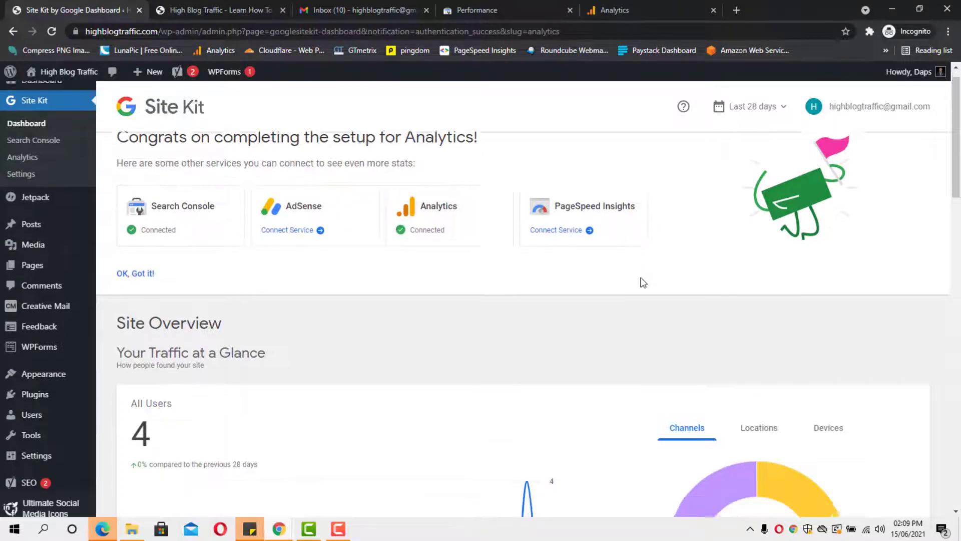
pyautogui.scroll(-5, 641, 281)
pyautogui.scroll(5, 626, 270)
pyautogui.click(560, 250)
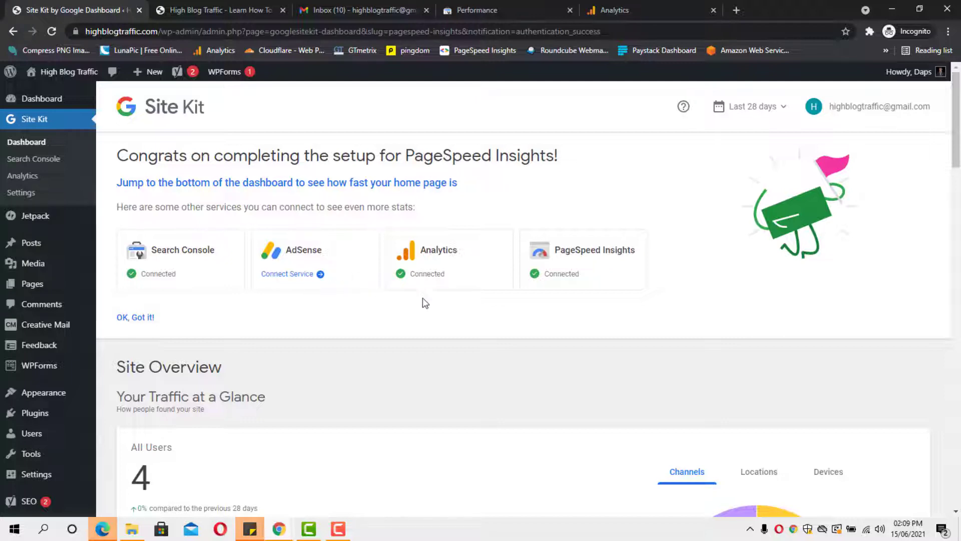
# Step: Switch the All Users chart breakdown from Locations to Devices, showing all 4 users on mobile
pyautogui.scroll(-3, 439, 299)
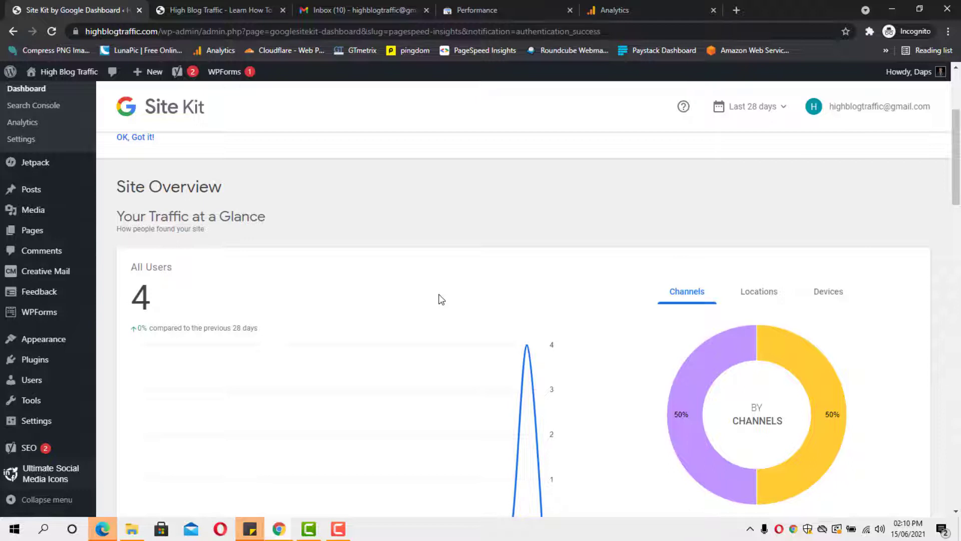
pyautogui.scroll(-1, 439, 299)
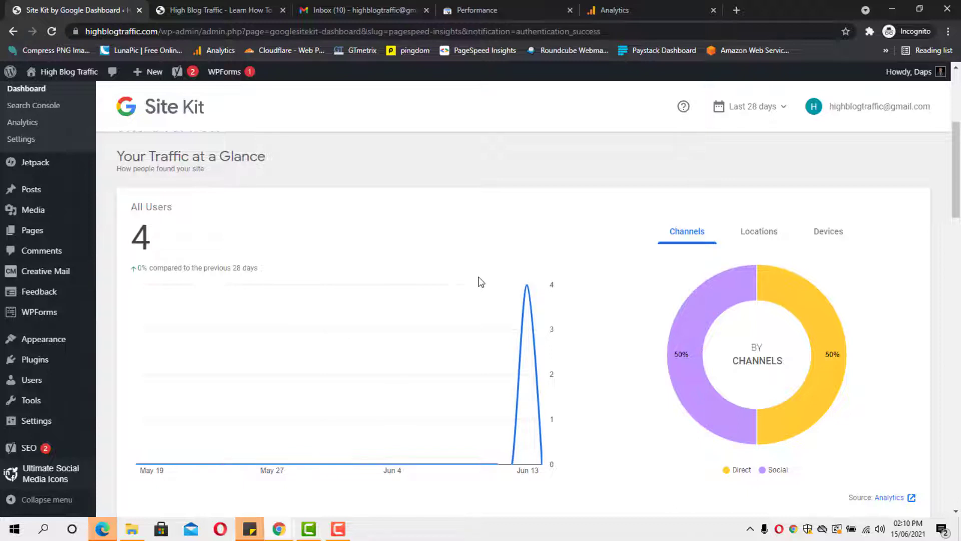
pyautogui.scroll(-1, 481, 282)
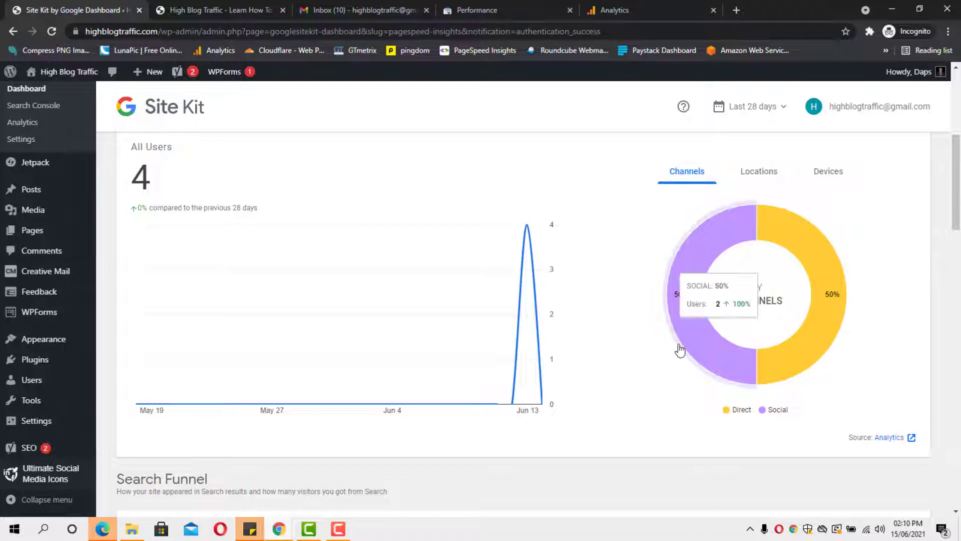
pyautogui.click(762, 176)
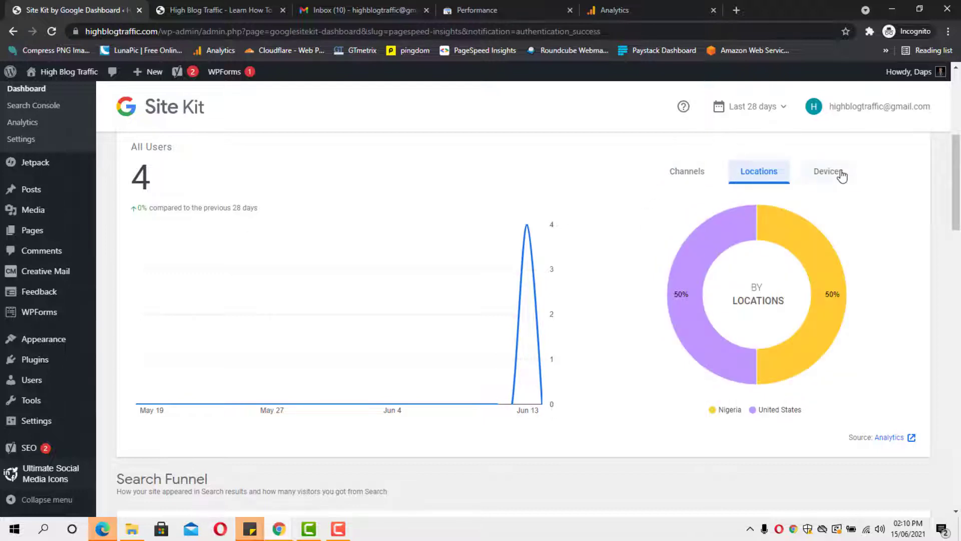
pyautogui.moveTo(840, 327)
pyautogui.click(833, 175)
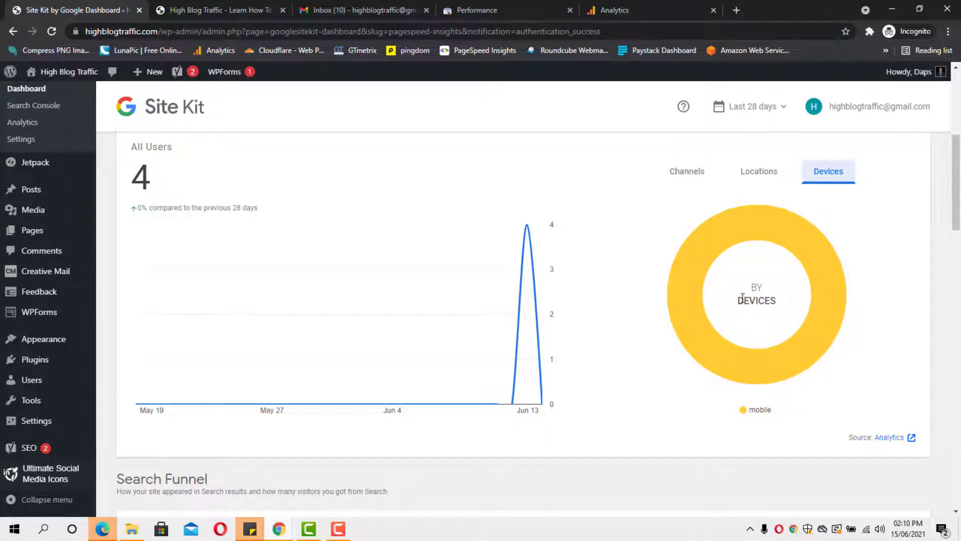
pyautogui.scroll(-5, 498, 249)
pyautogui.scroll(5, 494, 244)
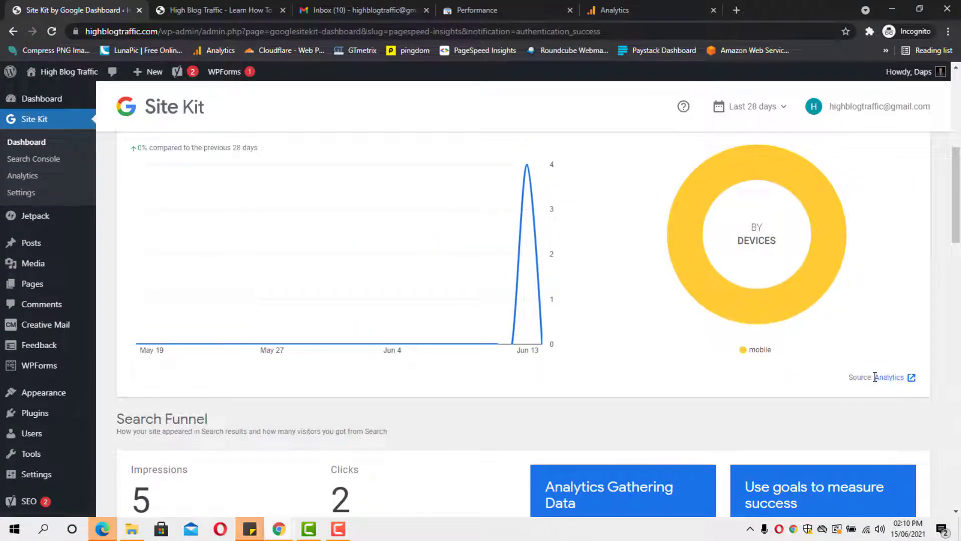
# Step: Scroll past the Search Funnel and Acquisition reports down to the Page Speed and Experience section
pyautogui.scroll(-3, 445, 236)
pyautogui.scroll(-1, 444, 233)
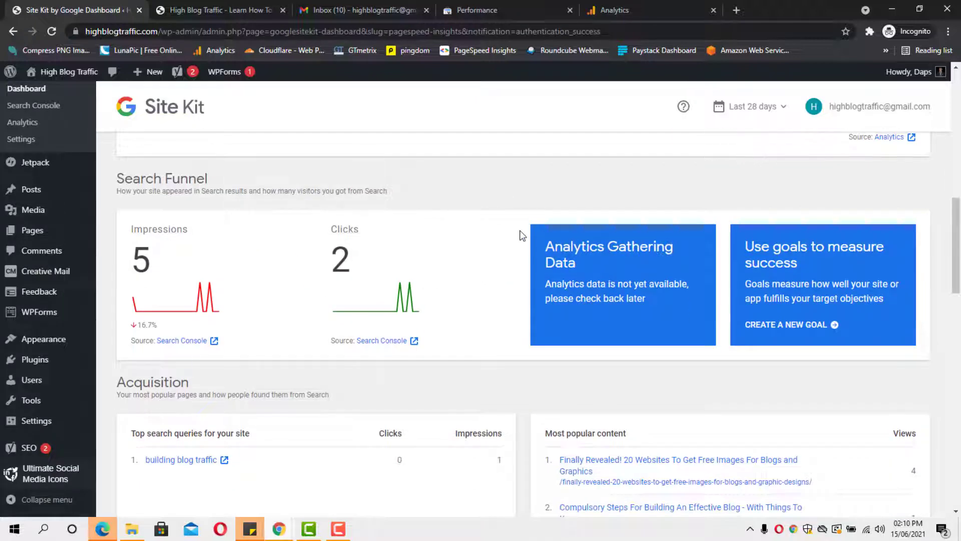
pyautogui.scroll(-1, 522, 235)
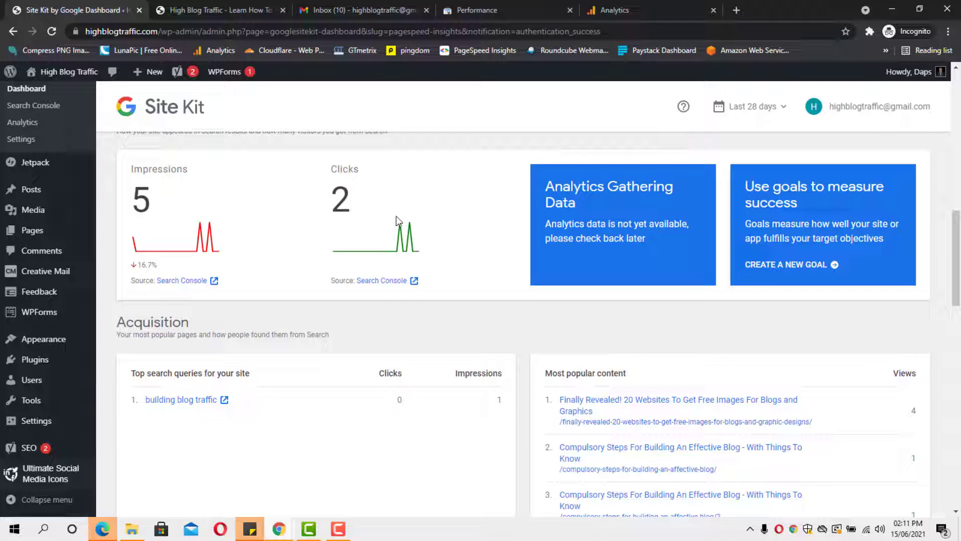
pyautogui.scroll(-3, 448, 220)
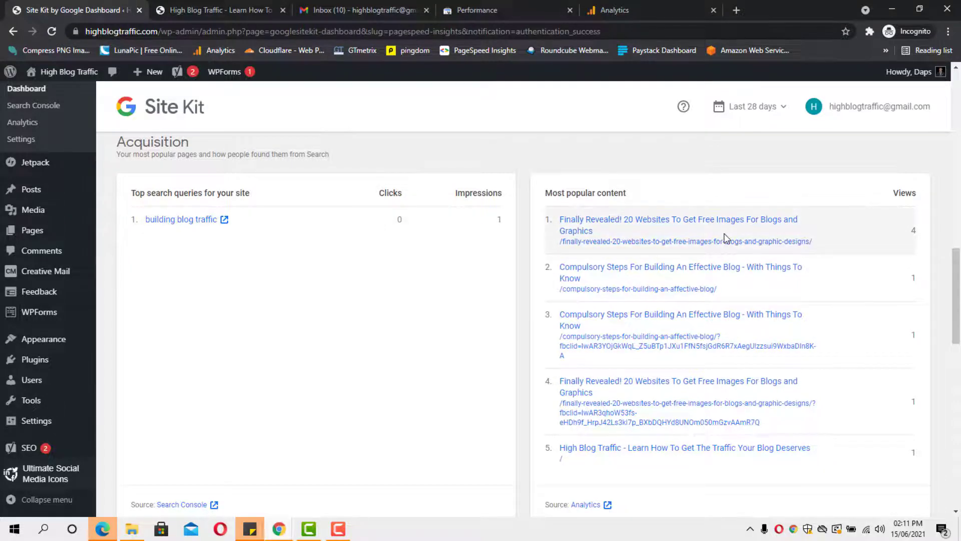
pyautogui.scroll(-6, 724, 236)
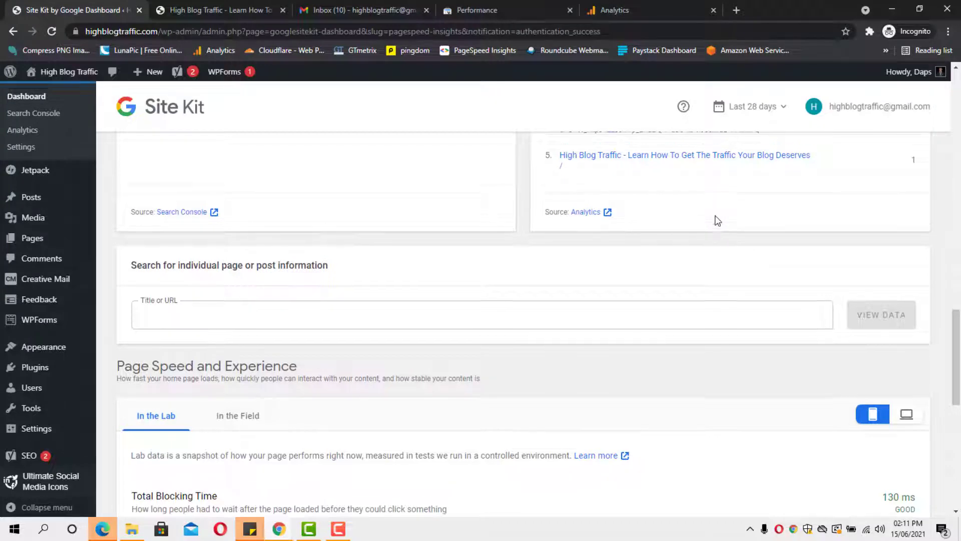
pyautogui.scroll(1, 716, 221)
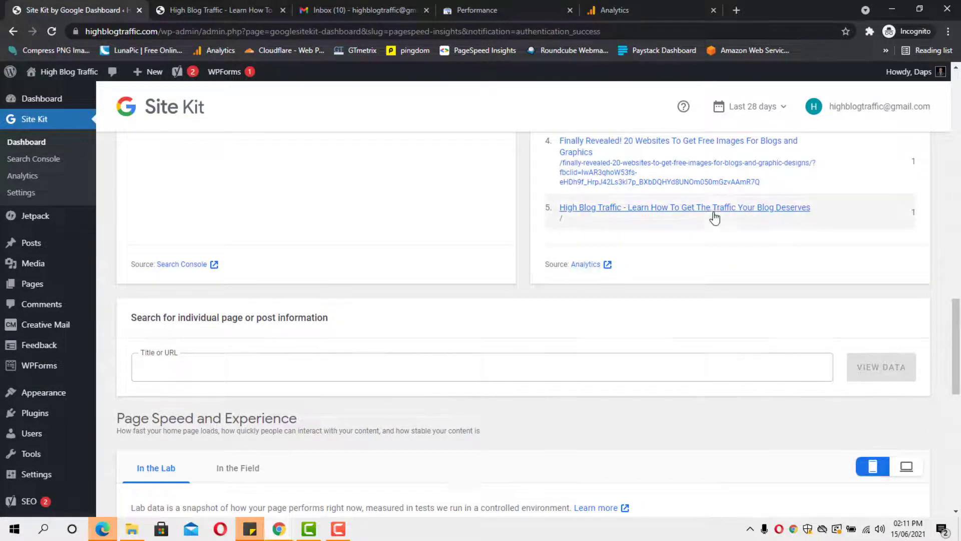
pyautogui.scroll(6, 715, 215)
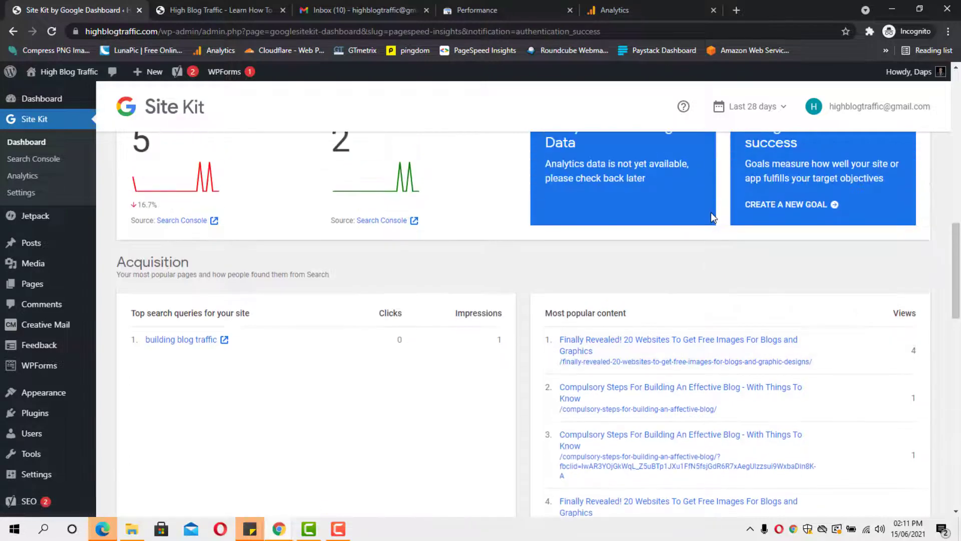
pyautogui.scroll(-8, 711, 212)
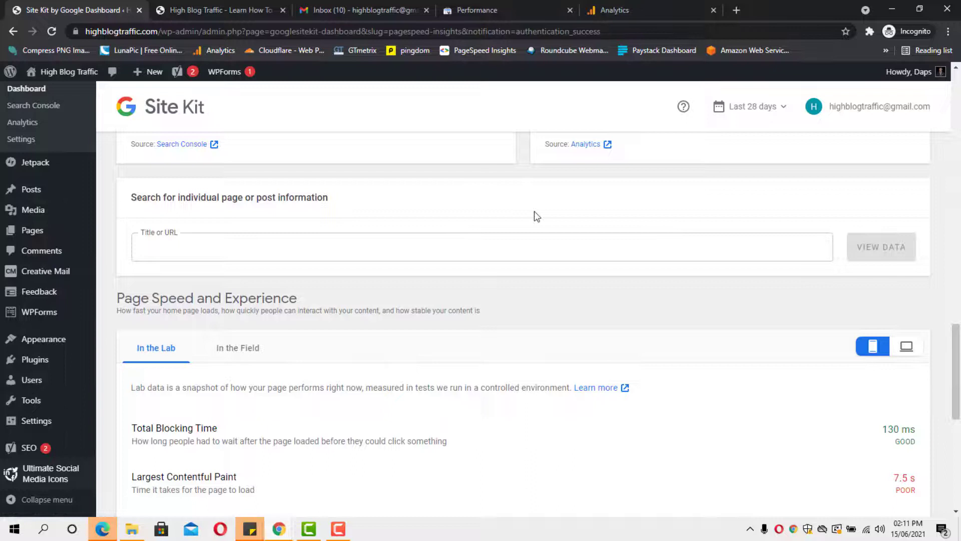
# Step: Select the page Title or URL search field, then review the mobile lab metrics and speed recommendations
pyautogui.click(157, 252)
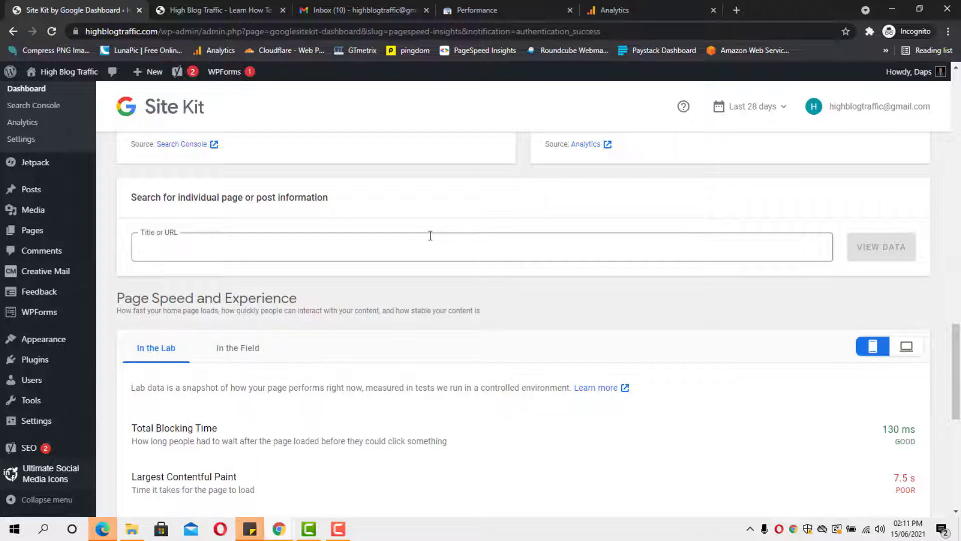
pyautogui.scroll(-2, 430, 235)
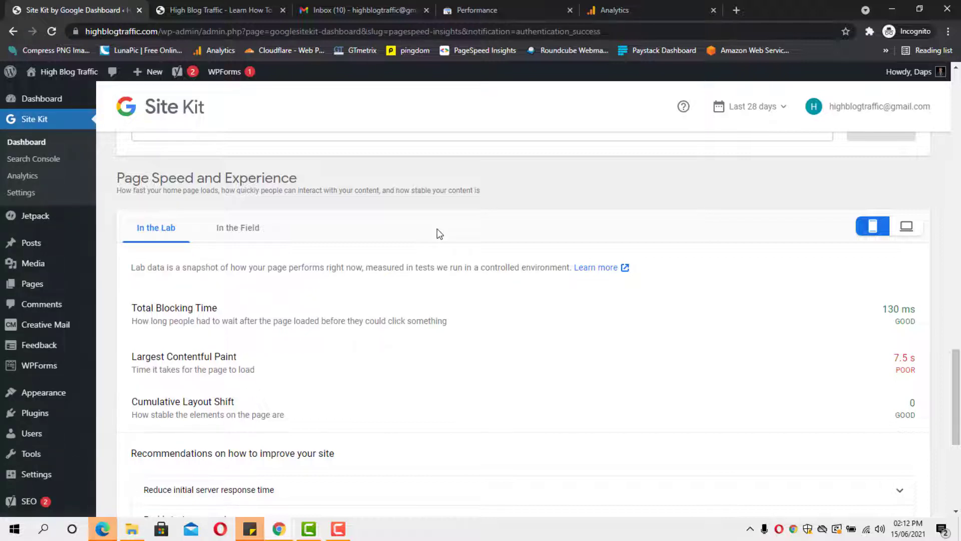
pyautogui.scroll(-1, 440, 234)
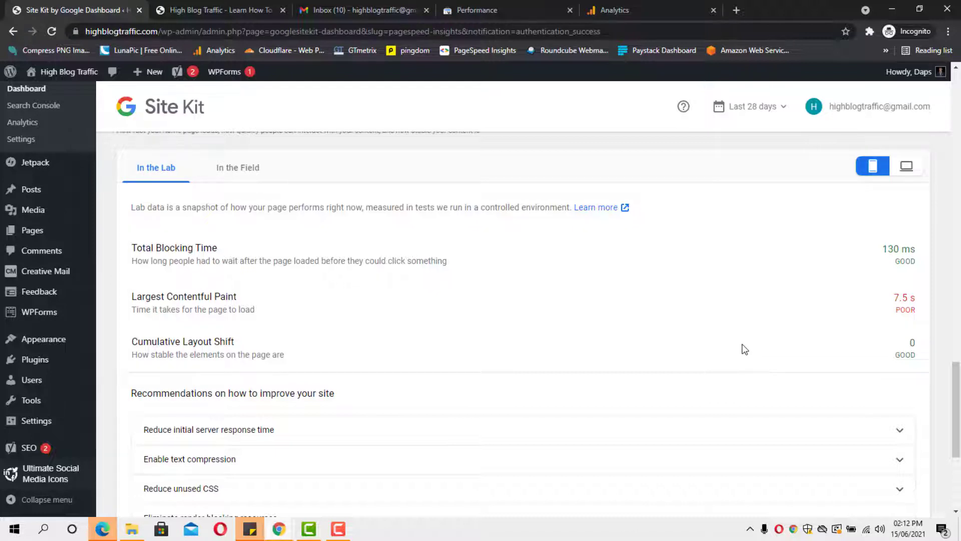
# Step: Show desktop lab results (0 ms blocking time, 1.5 s LCP) and read through all recommendations
pyautogui.click(908, 171)
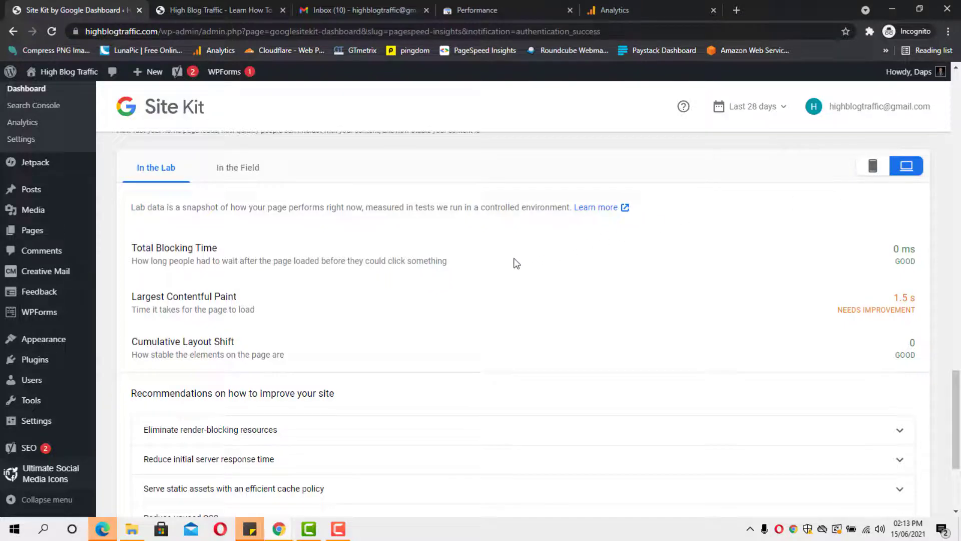
pyautogui.scroll(-4, 512, 258)
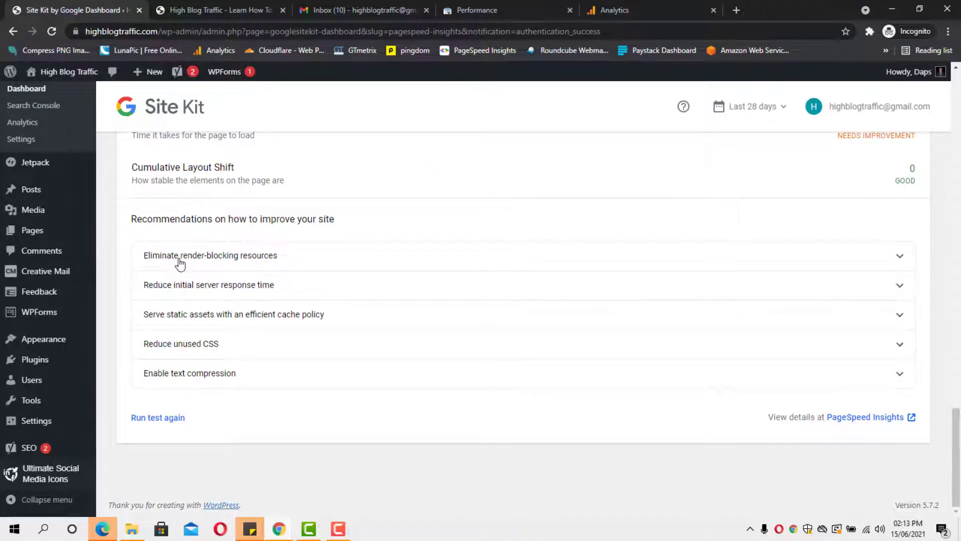
# Step: Expand the render-blocking resources, efficient cache policy and unused CSS PageSpeed recommendations
pyautogui.click(893, 258)
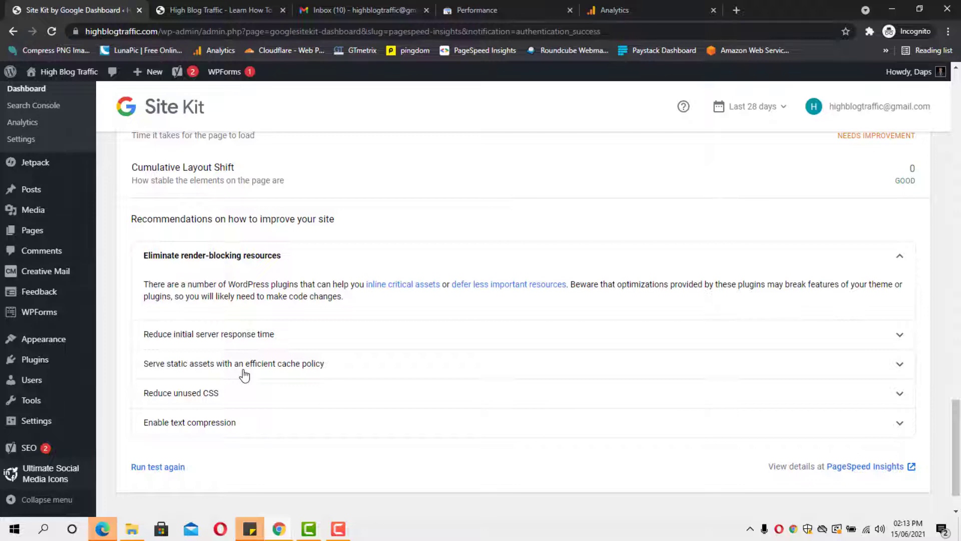
pyautogui.click(355, 371)
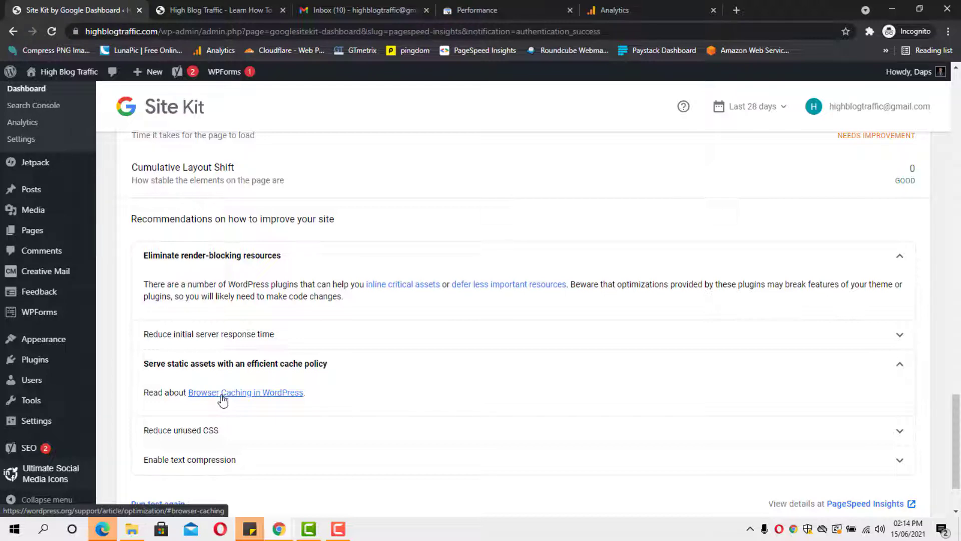
pyautogui.scroll(-1, 294, 389)
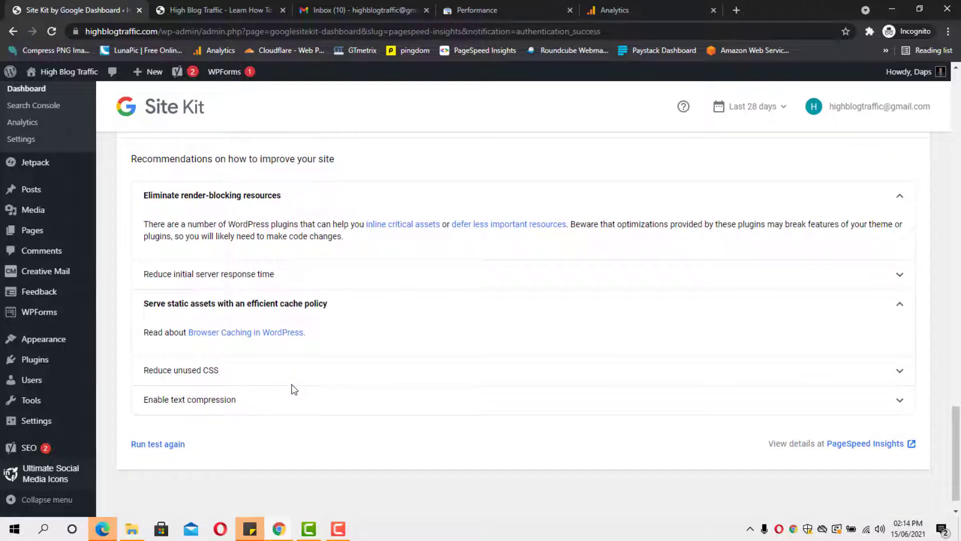
pyautogui.click(189, 373)
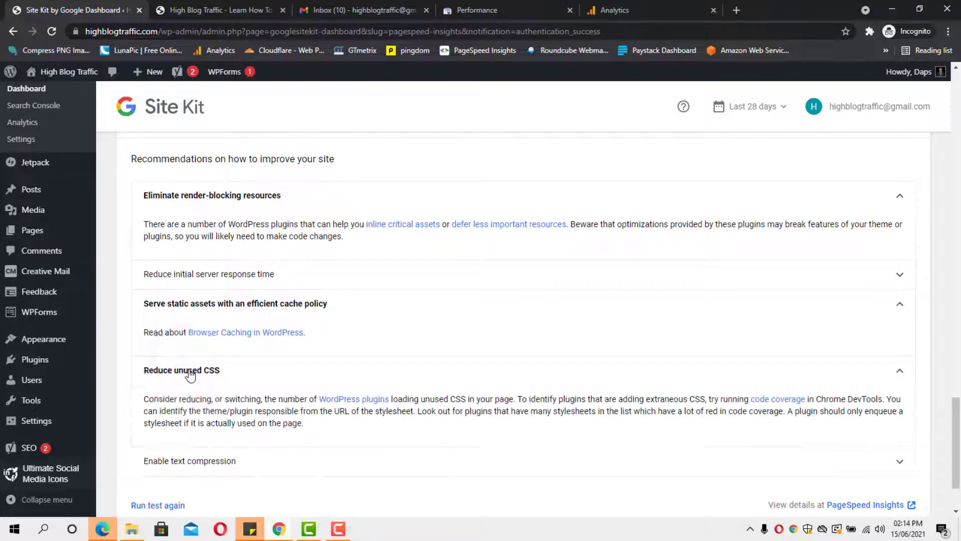
pyautogui.click(190, 373)
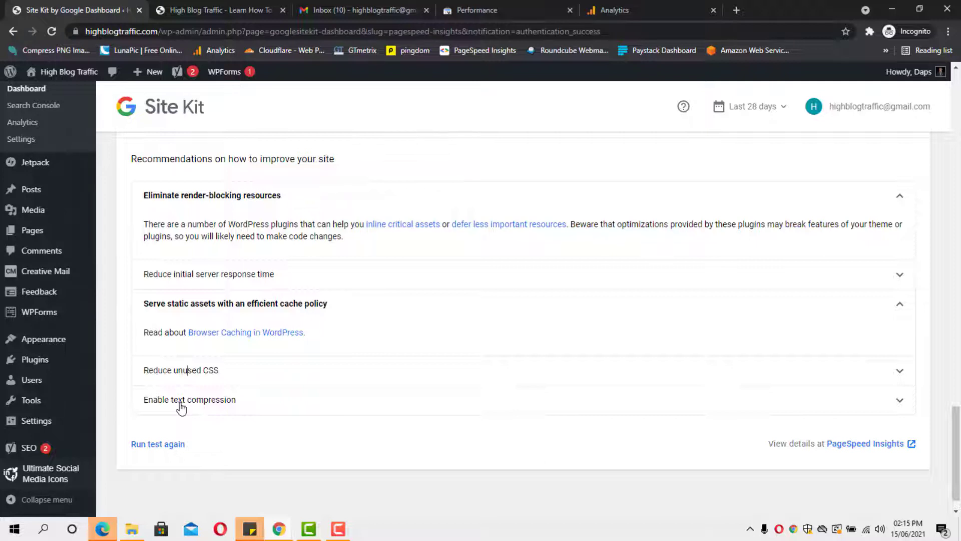
# Step: Return to the PageSpeed Insights setup-complete banner at the top of the dashboard
pyautogui.scroll(-1, 293, 352)
pyautogui.scroll(5, 294, 353)
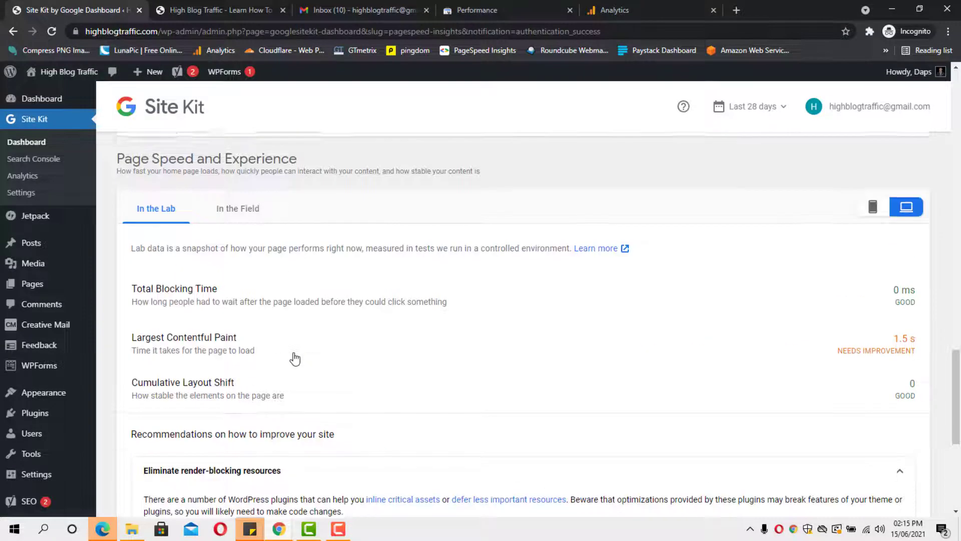
pyautogui.scroll(10, 294, 355)
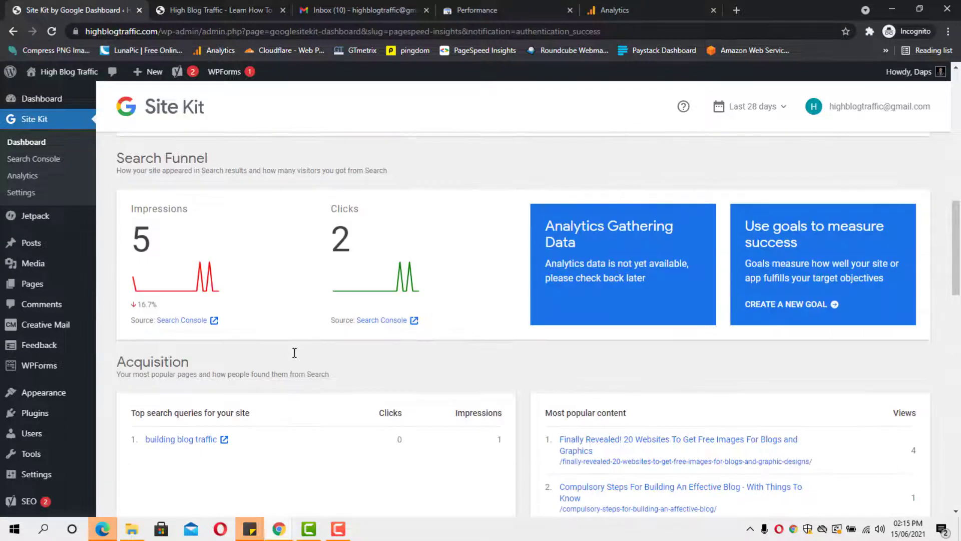
pyautogui.scroll(10, 295, 352)
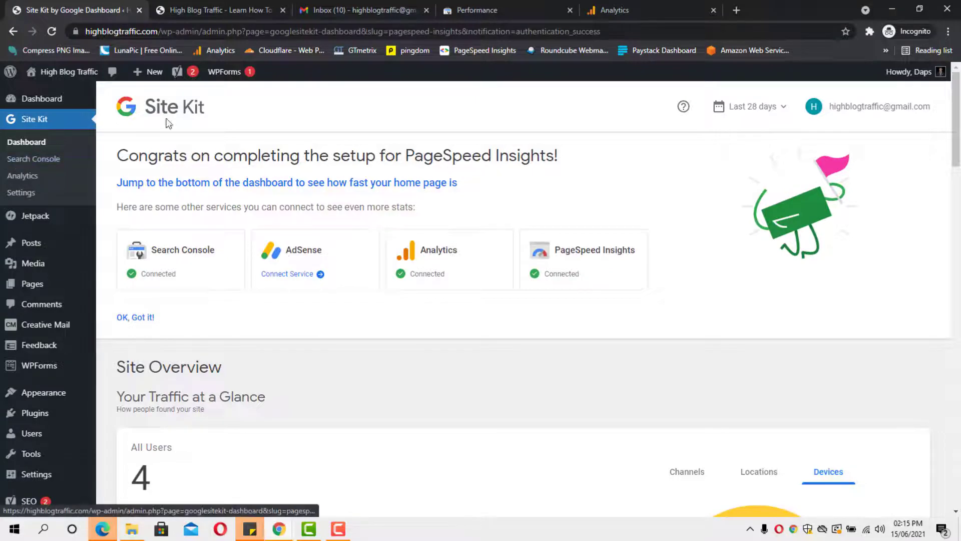
# Step: View the Search Console report: 2 clicks, 5 impressions, 3.57% CTR, average position 4.3
pyautogui.click(31, 160)
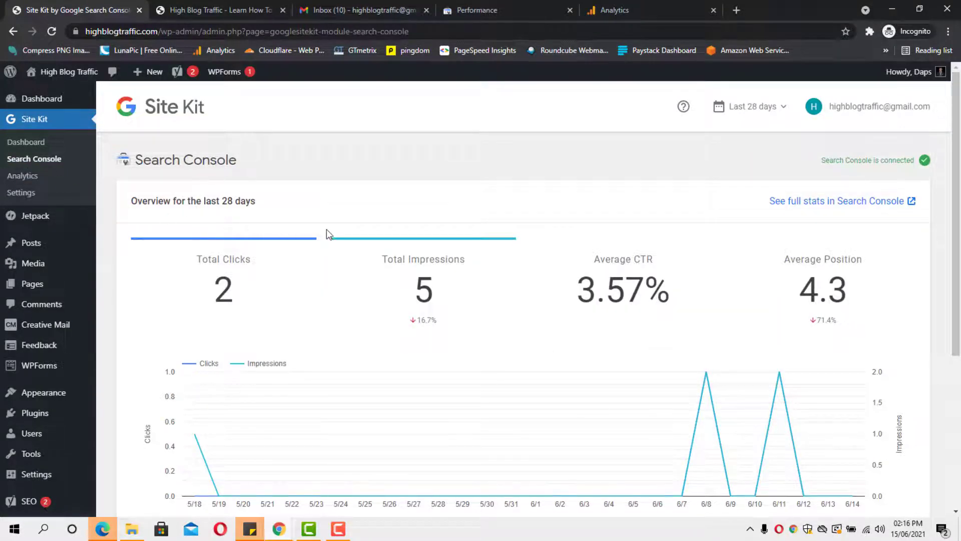
pyautogui.scroll(-5, 328, 234)
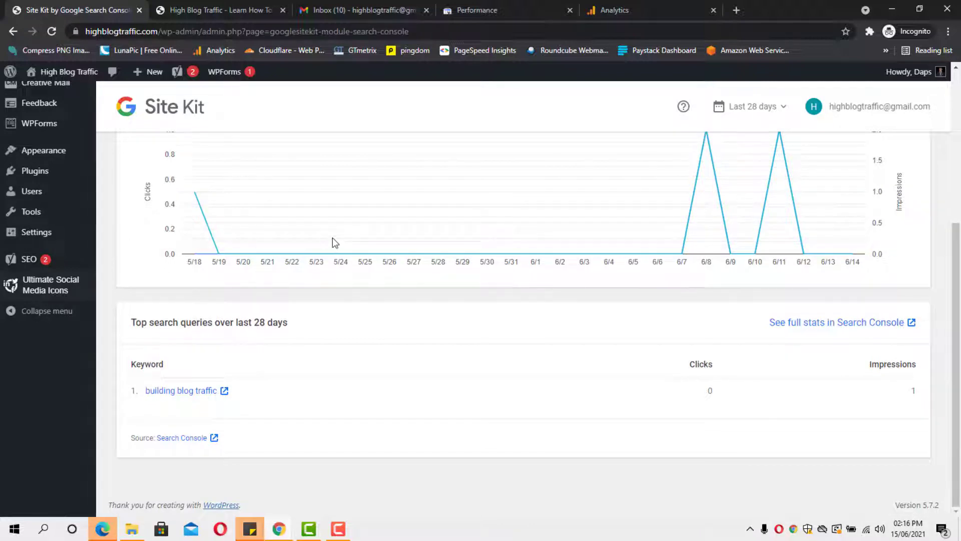
pyautogui.scroll(5, 331, 238)
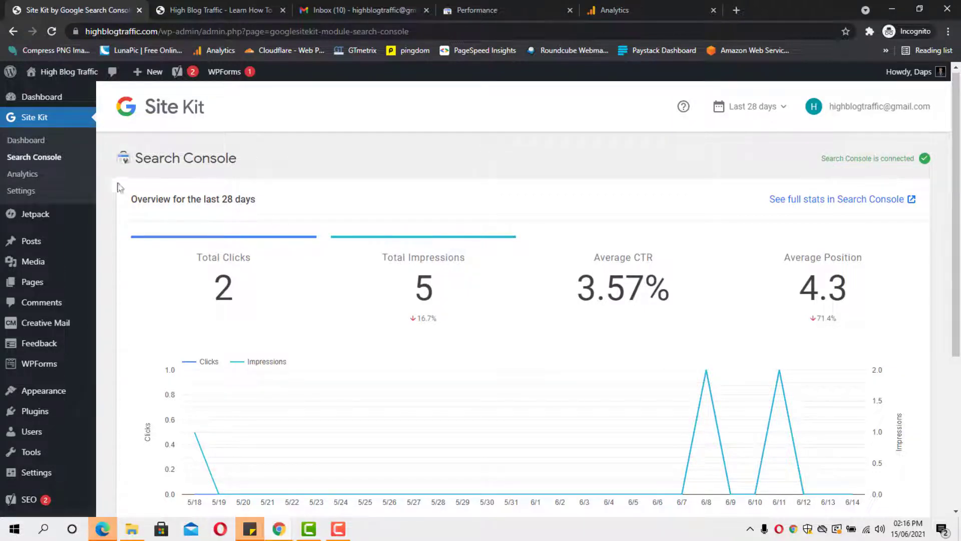
# Step: Review the Analytics report: 4 users, 4 sessions, 50% bounce rate, 2m 18s session duration
pyautogui.click(29, 176)
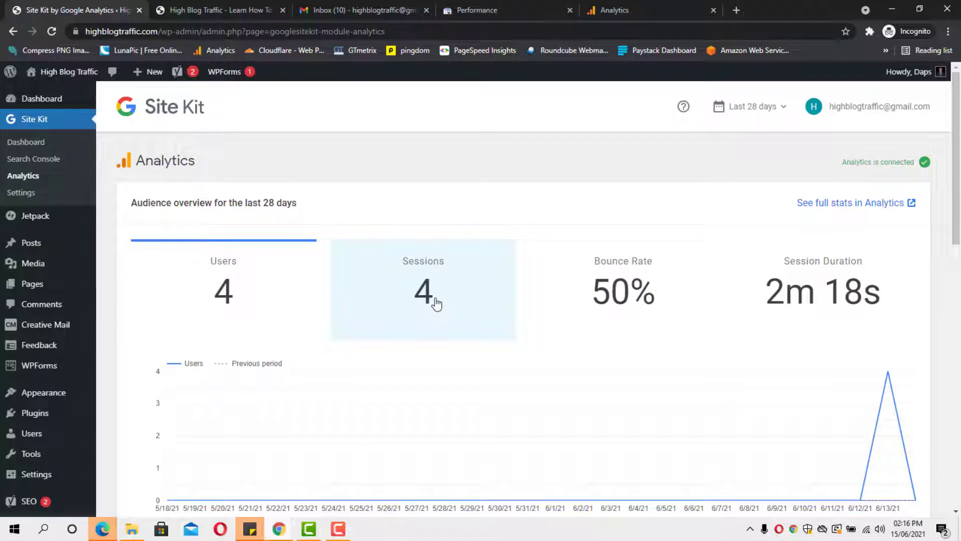
pyautogui.scroll(-2, 479, 304)
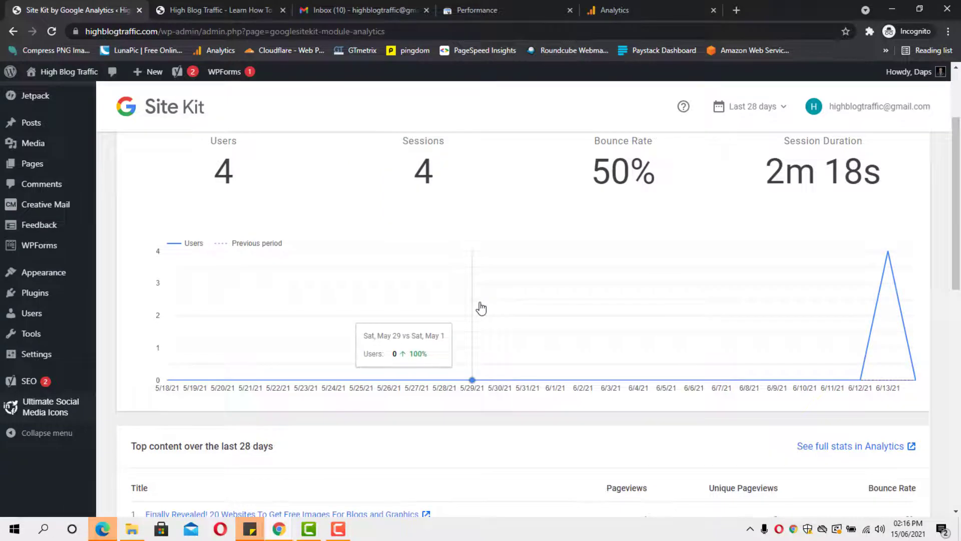
pyautogui.scroll(-3, 481, 308)
pyautogui.scroll(2, 480, 313)
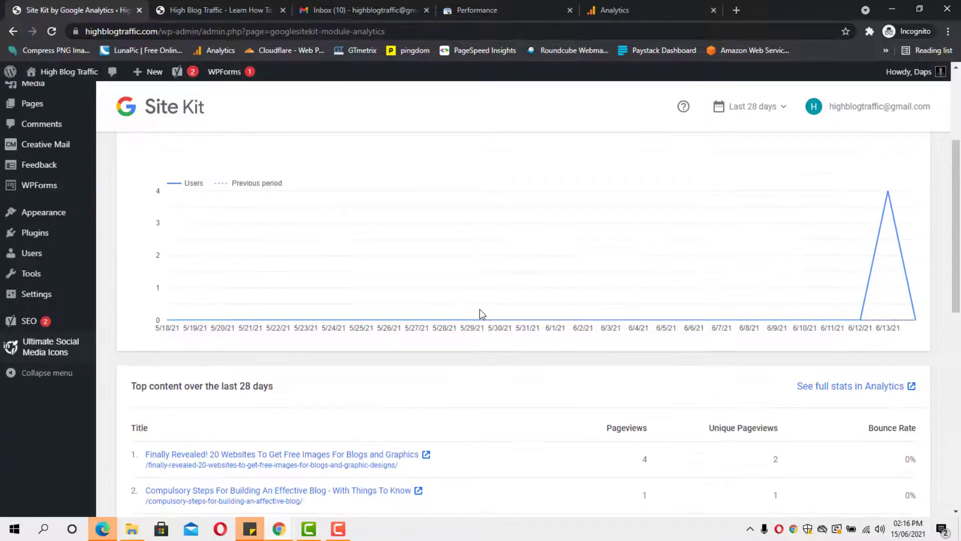
pyautogui.scroll(-4, 480, 314)
pyautogui.scroll(-5, 482, 315)
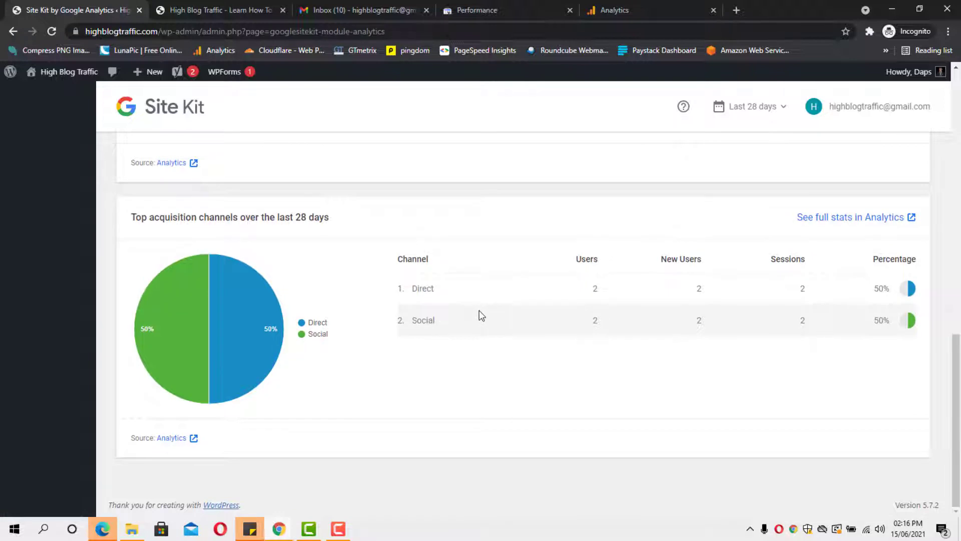
pyautogui.moveTo(259, 355)
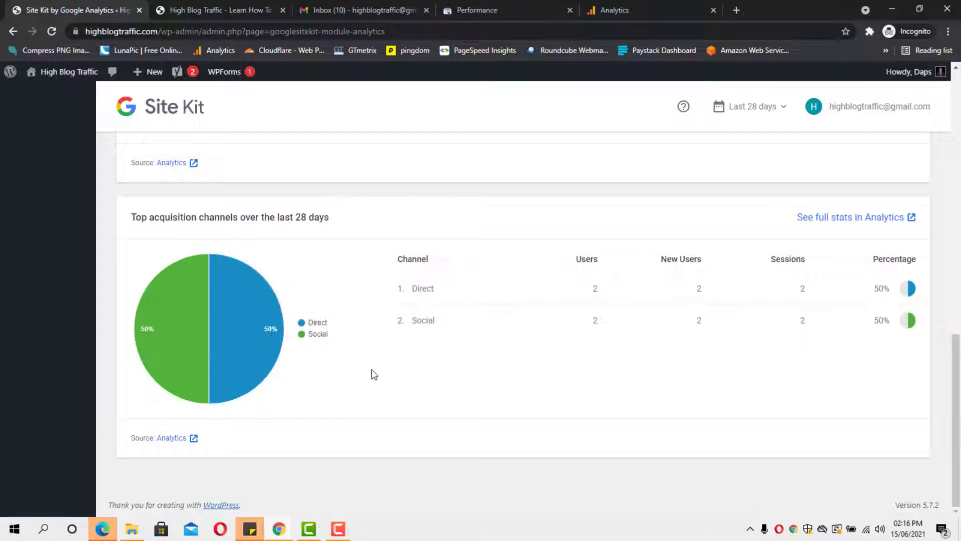
pyautogui.scroll(10, 386, 376)
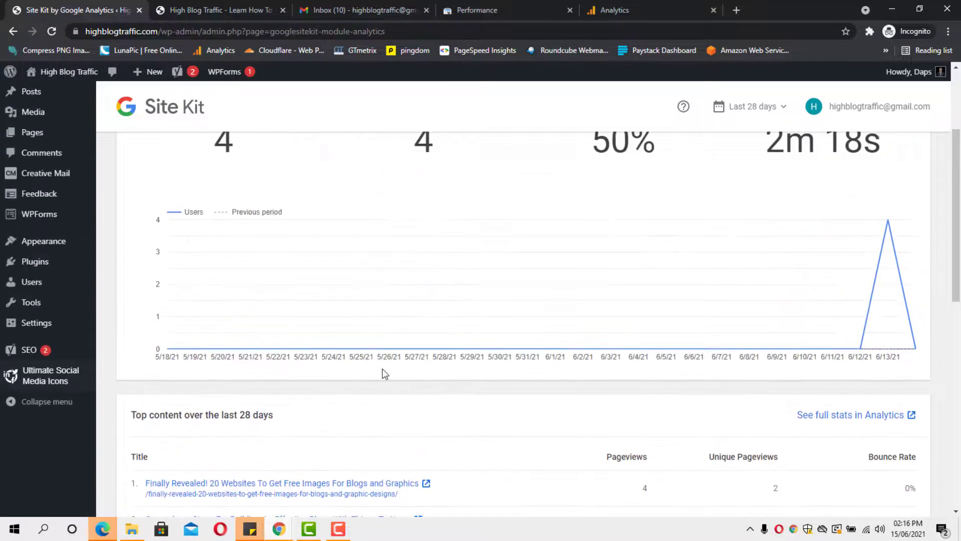
pyautogui.scroll(3, 385, 374)
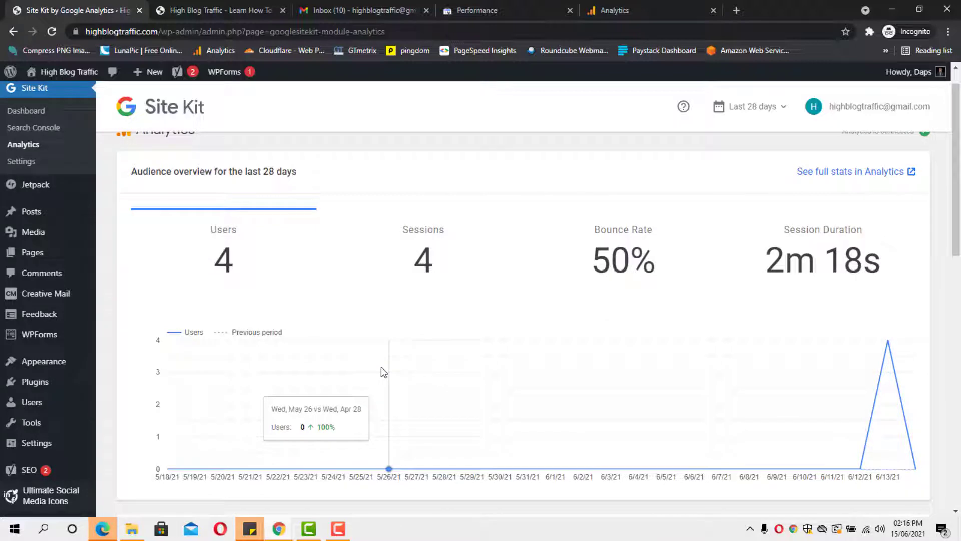
pyautogui.scroll(1, 382, 368)
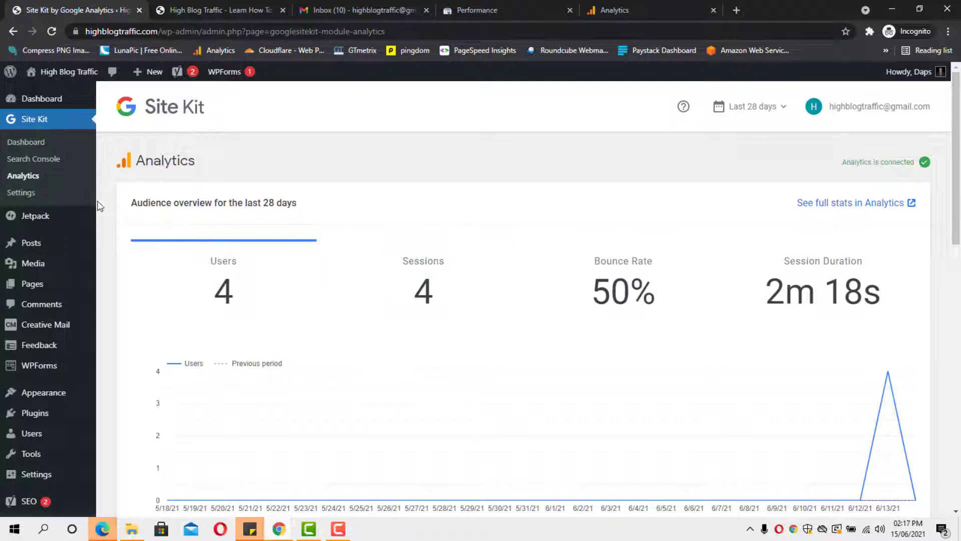
# Step: Show Site Kit's Connect More Services settings listing AdSense, Optimize and Tag Manager
pyautogui.click(23, 195)
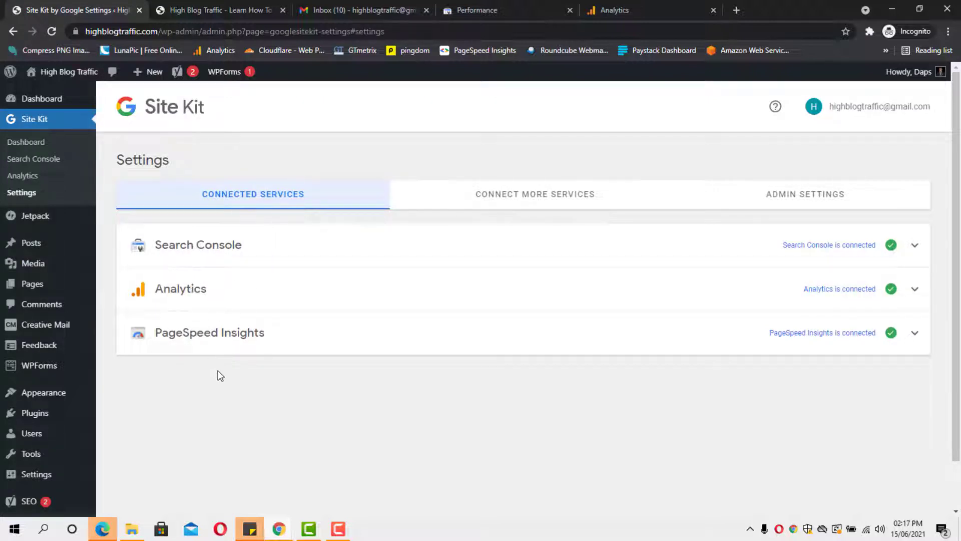
pyautogui.click(521, 197)
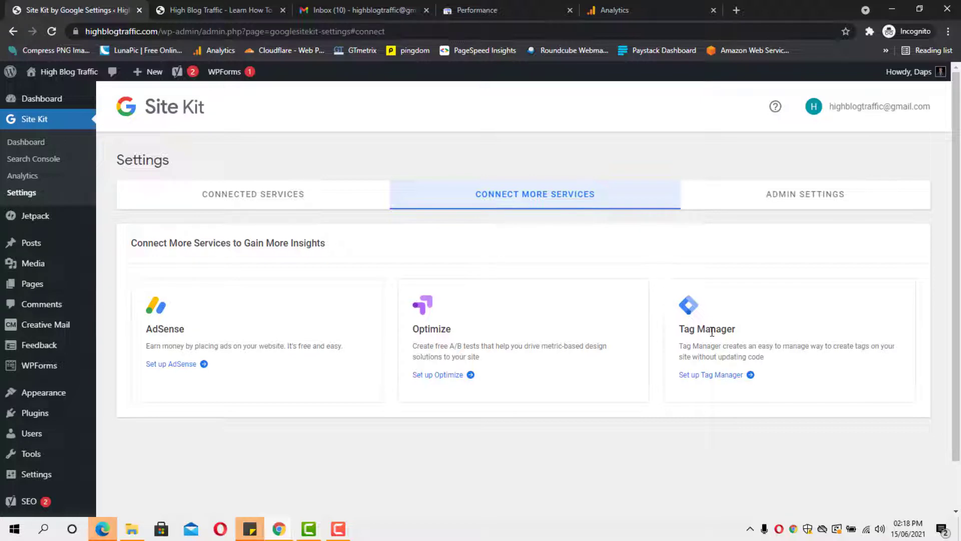
# Step: View the Admin Settings tab showing the connected status and Reset Site Kit option
pyautogui.click(811, 194)
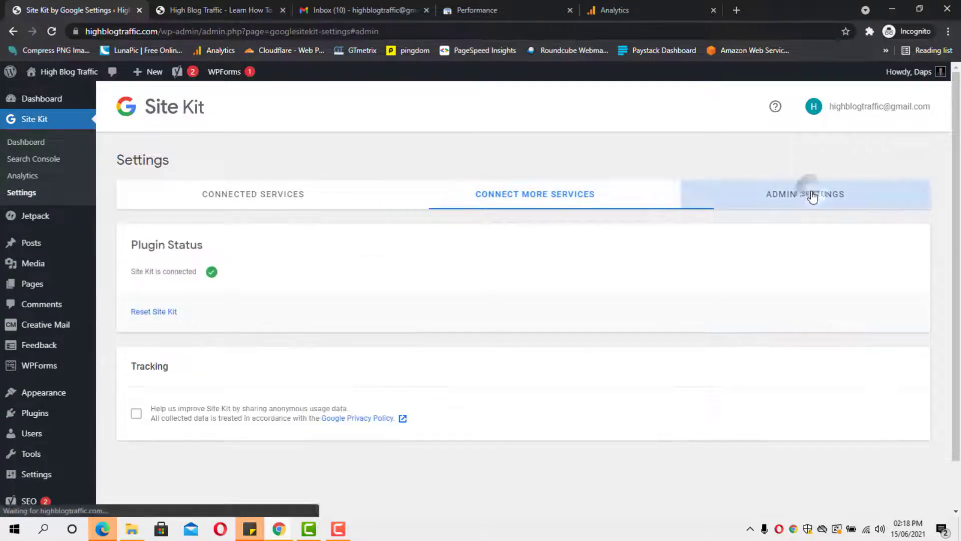
pyautogui.scroll(-2, 600, 226)
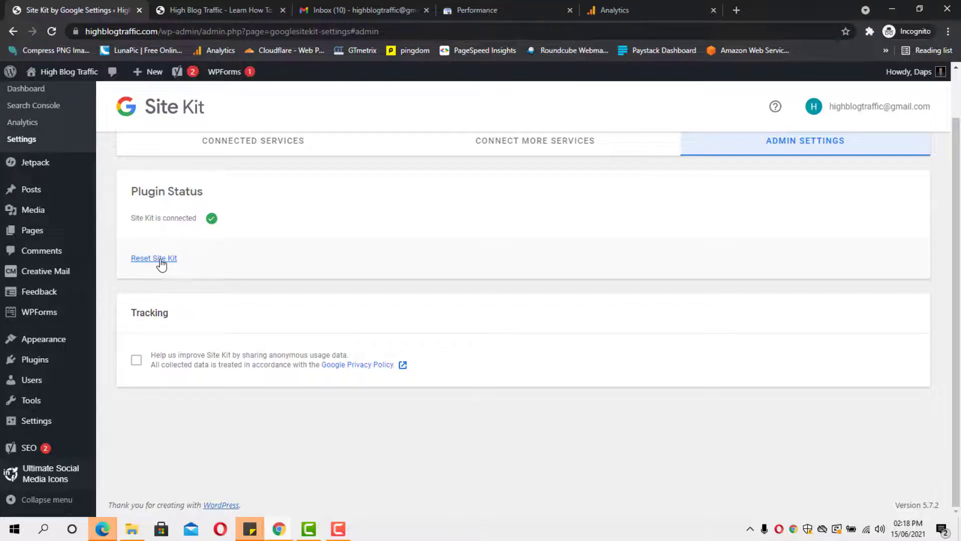
pyautogui.scroll(1, 222, 358)
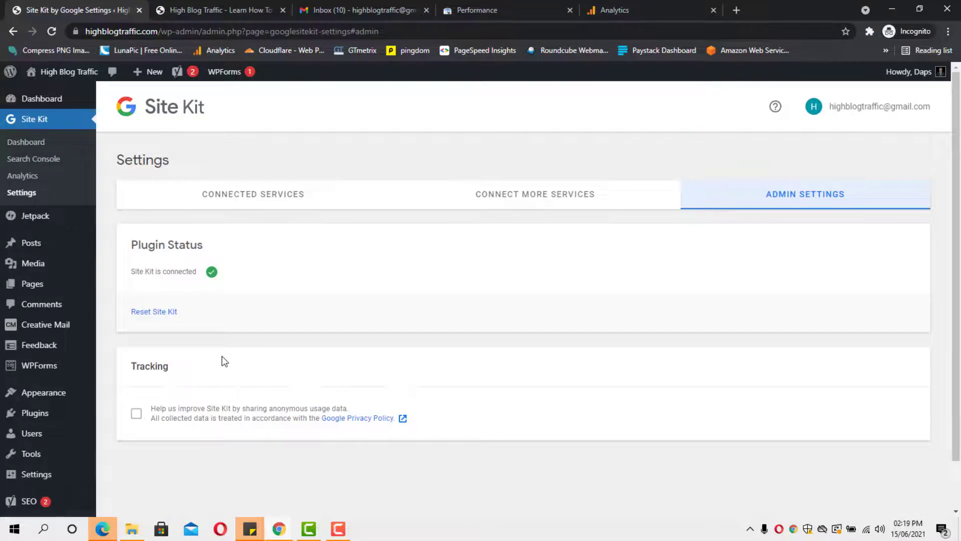